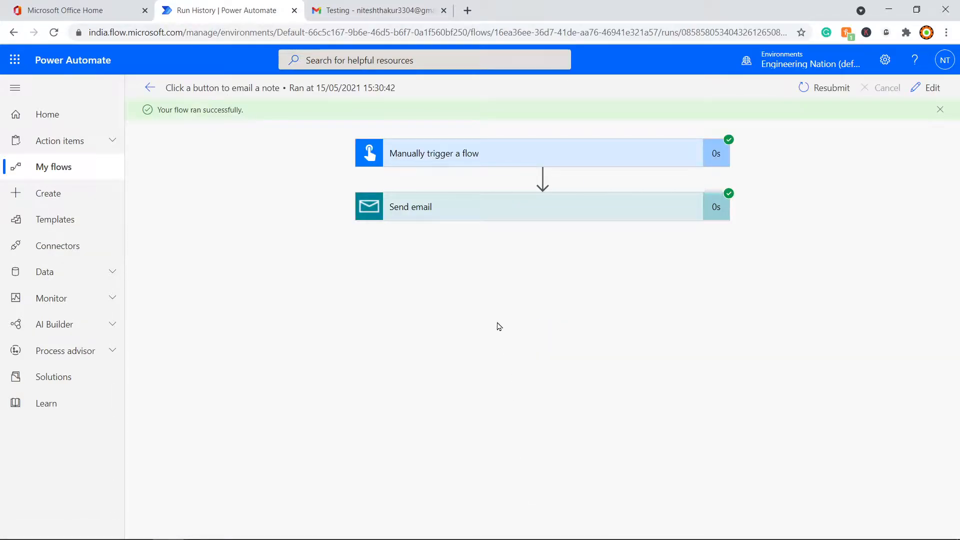
- Open the May 15, 03:31 PM run from the run history and examine its trigger and Send email details
click(150, 88)
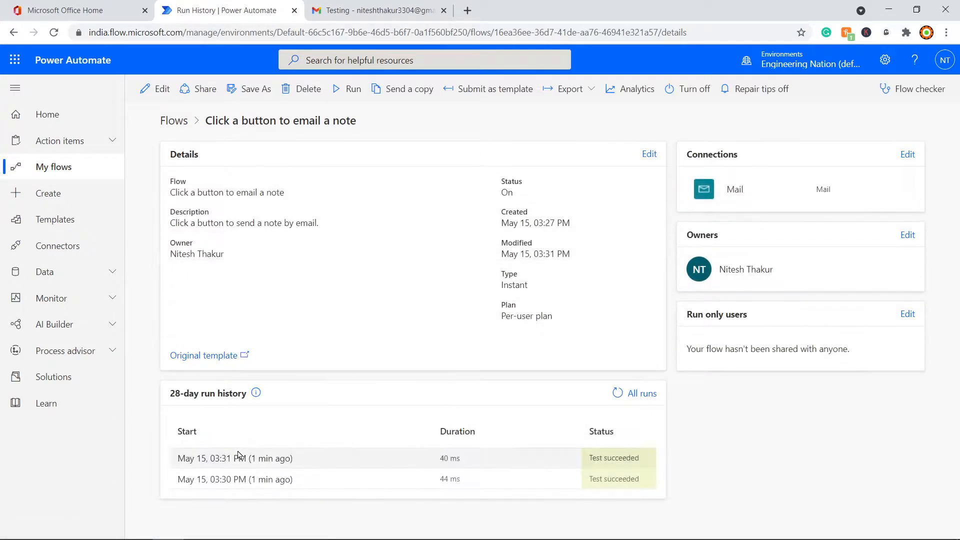
click(308, 447)
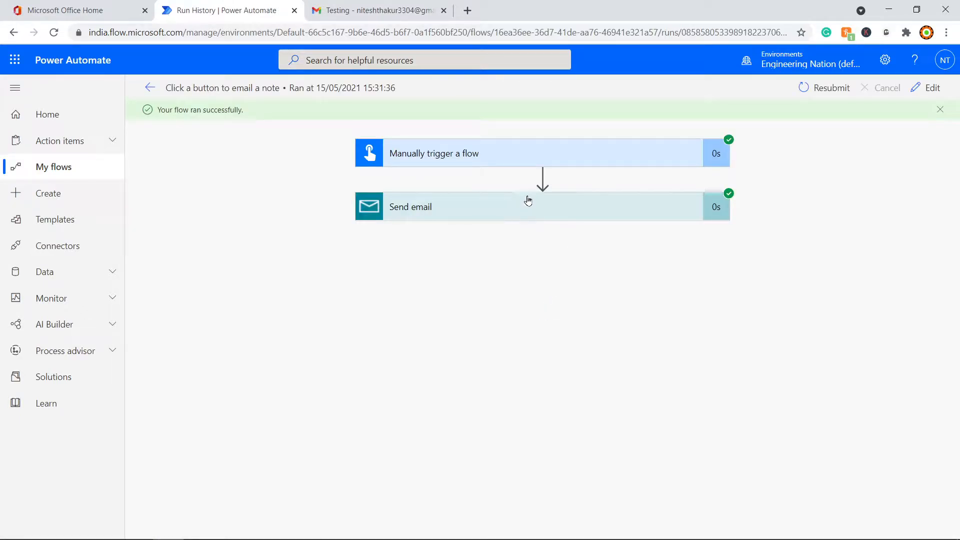
click(528, 215)
click(506, 163)
scroll(763, 316, down, 4)
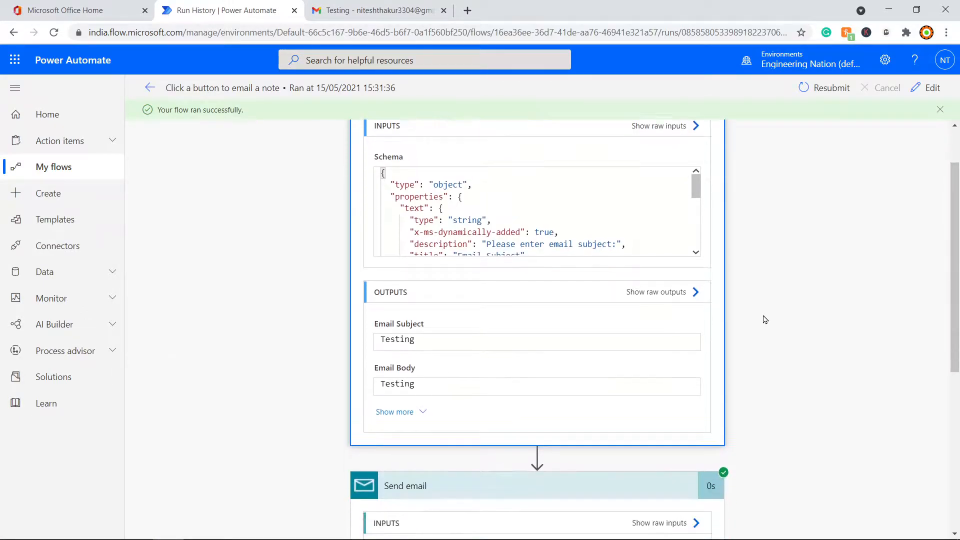
scroll(650, 340, up, 3)
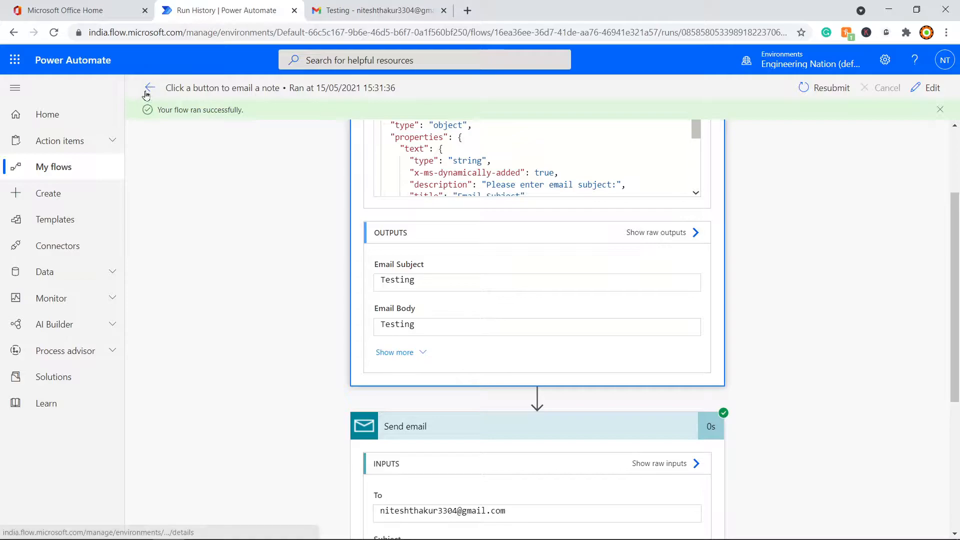
- Reopen the 03:31 PM run and check the inputs and outputs of its Send email action
click(149, 88)
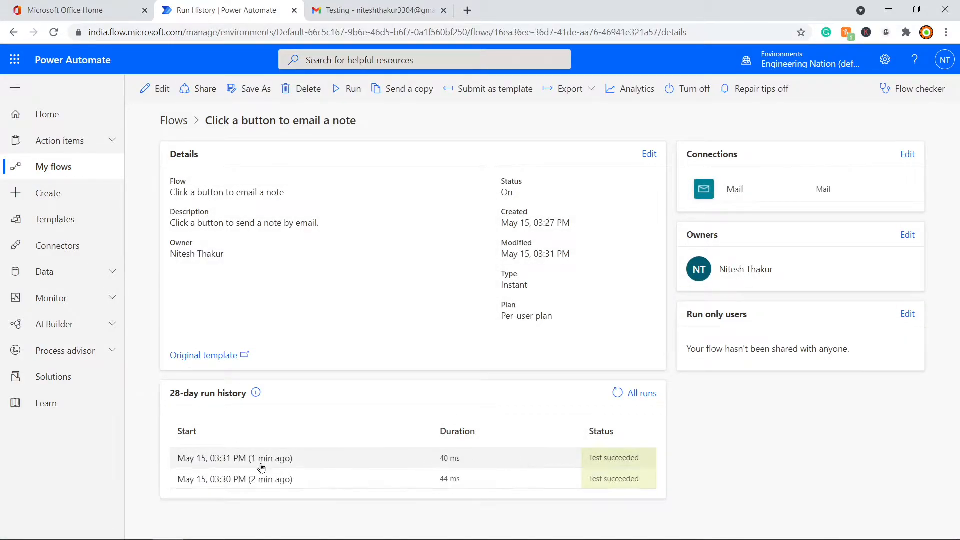
click(263, 459)
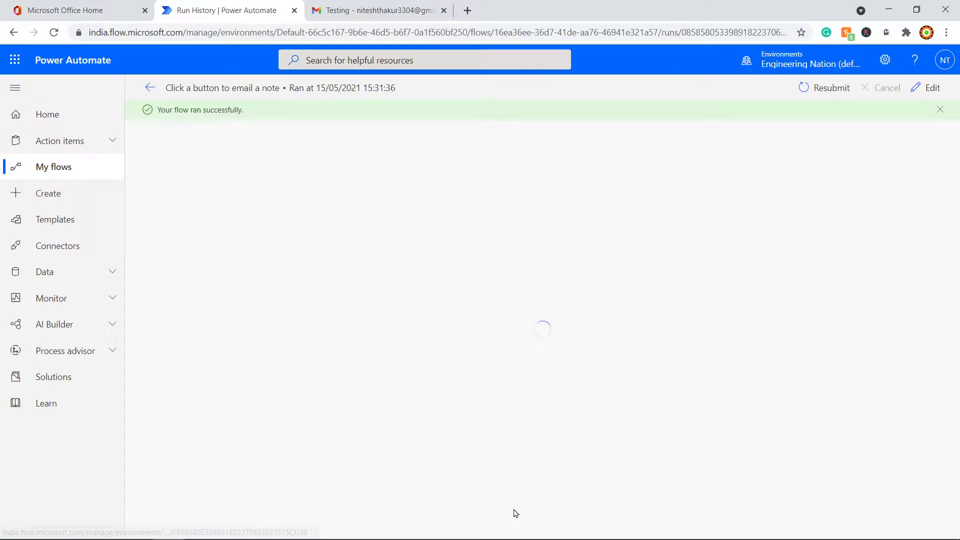
click(545, 212)
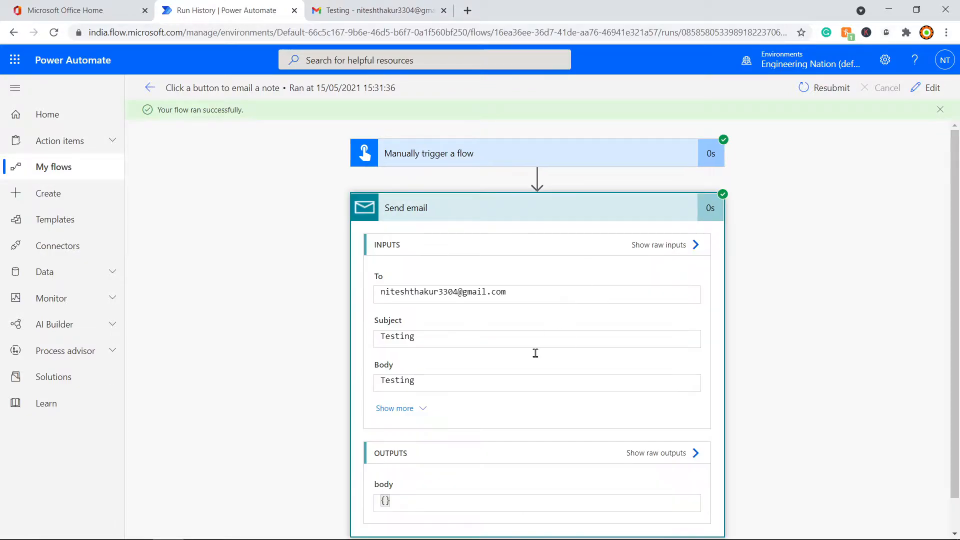
scroll(556, 390, down, 1)
click(459, 176)
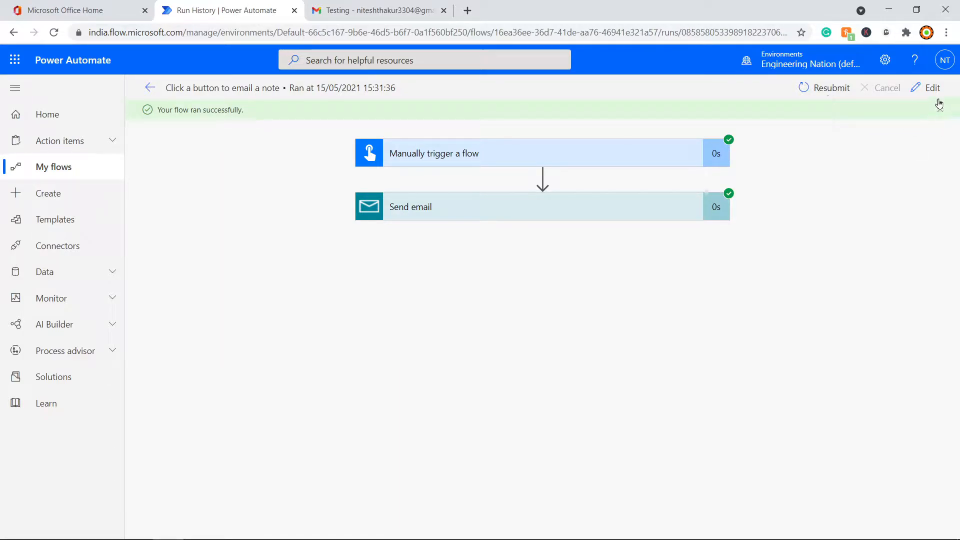
- Open the flow for editing and expand the Send email action and the manual trigger to view their fields
click(927, 88)
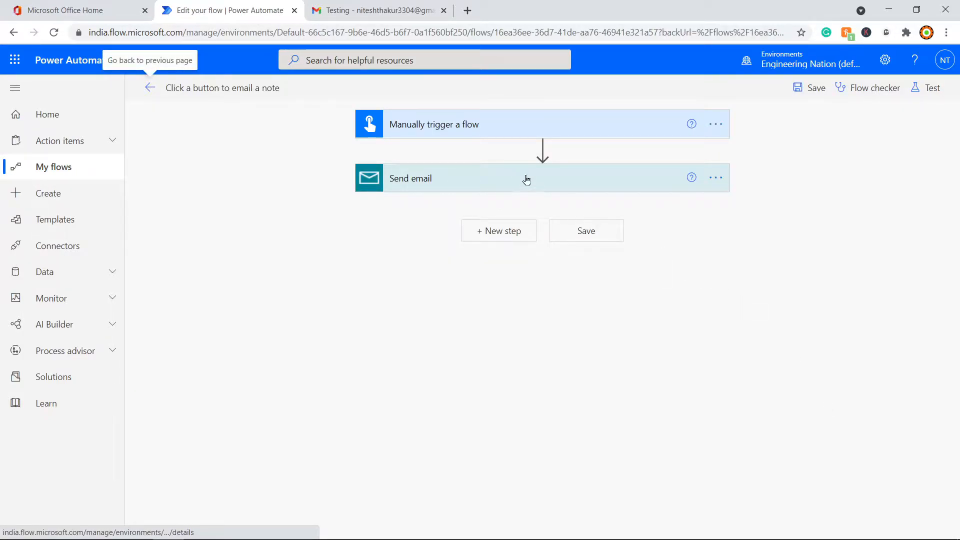
click(526, 180)
click(579, 137)
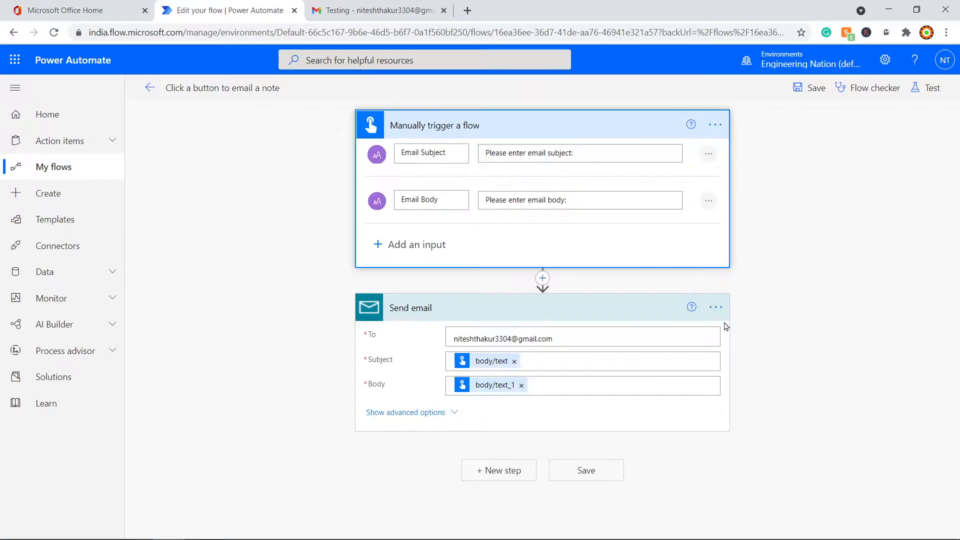
- Browse the actions available for a new step after Send email, and dismiss the chooser without adding one
click(502, 476)
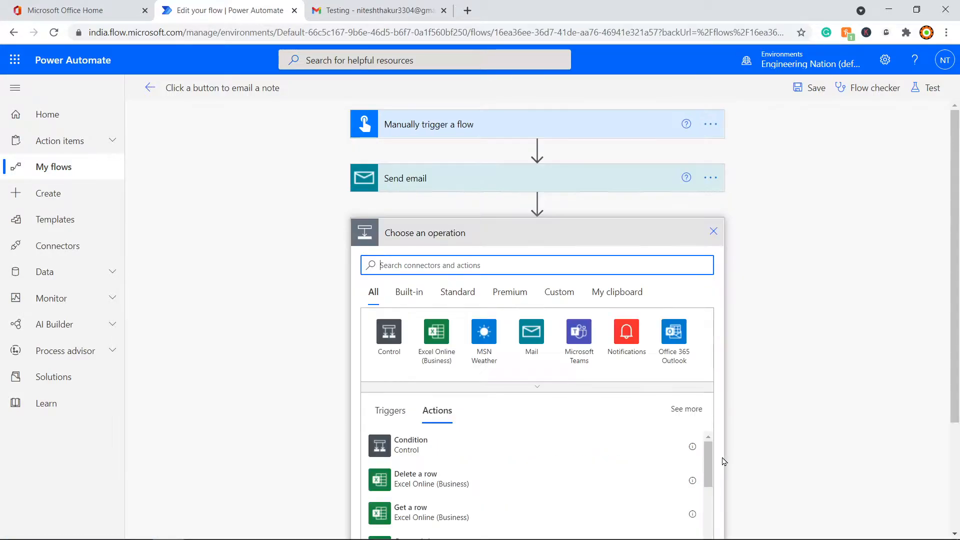
scroll(724, 461, down, 3)
scroll(631, 423, up, 2)
scroll(583, 423, down, 2)
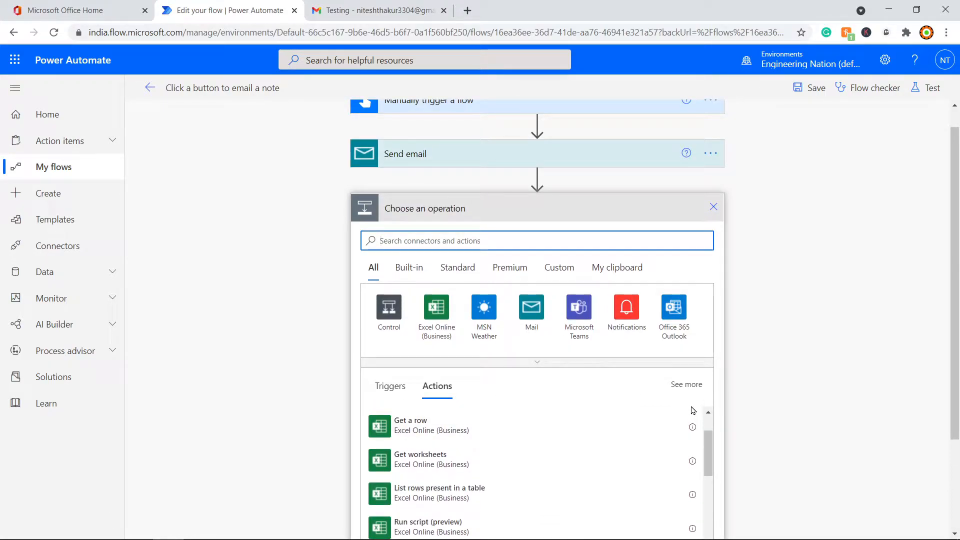
click(714, 207)
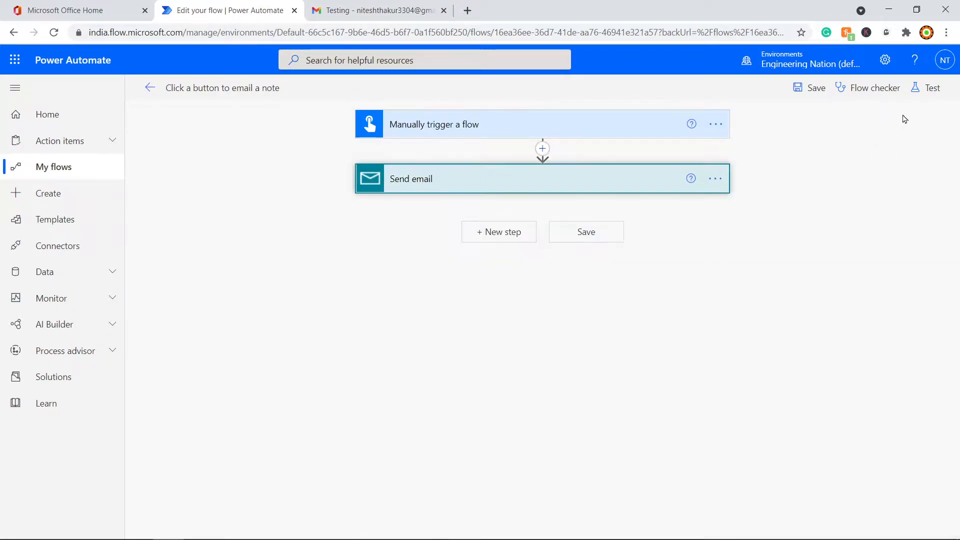
- Return to the flow's details page, briefly reopening the editor to view the flow's two steps
click(150, 89)
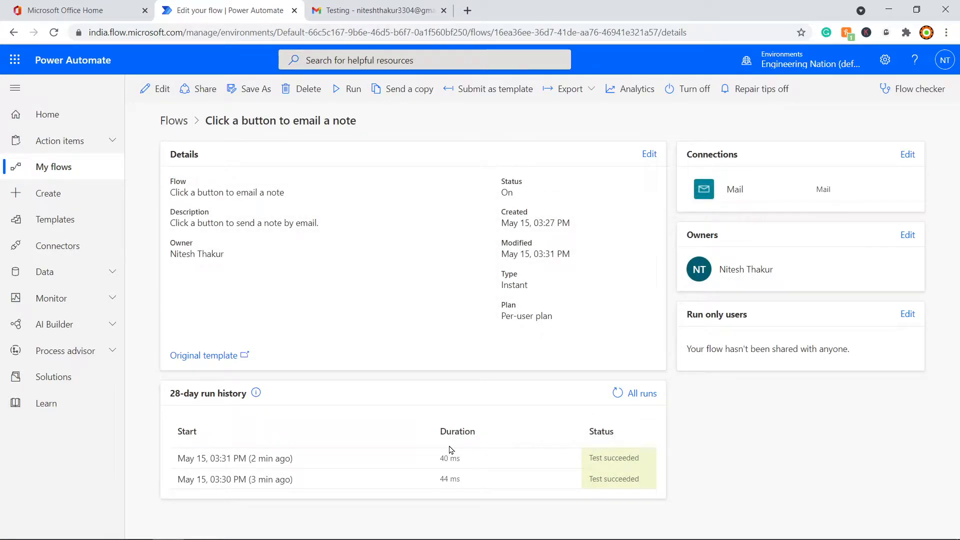
click(154, 96)
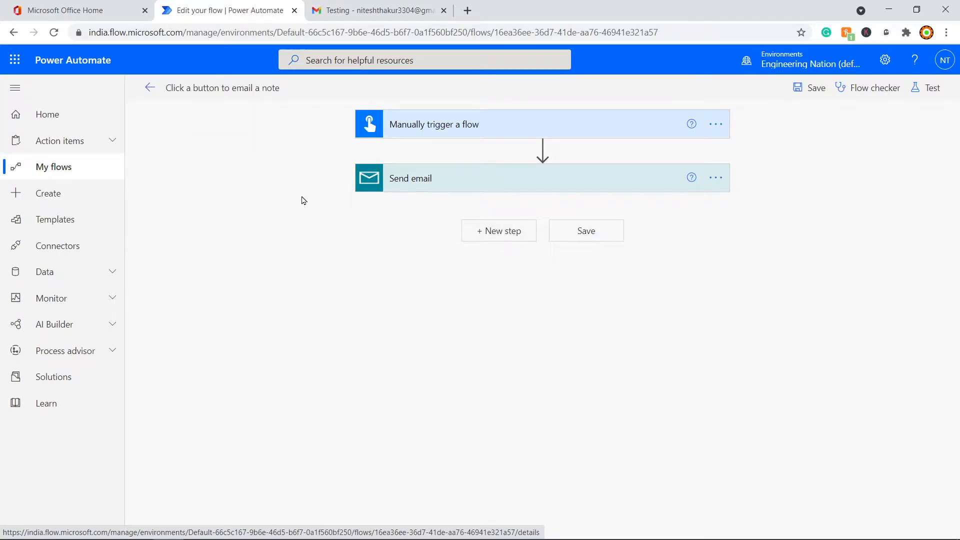
click(149, 92)
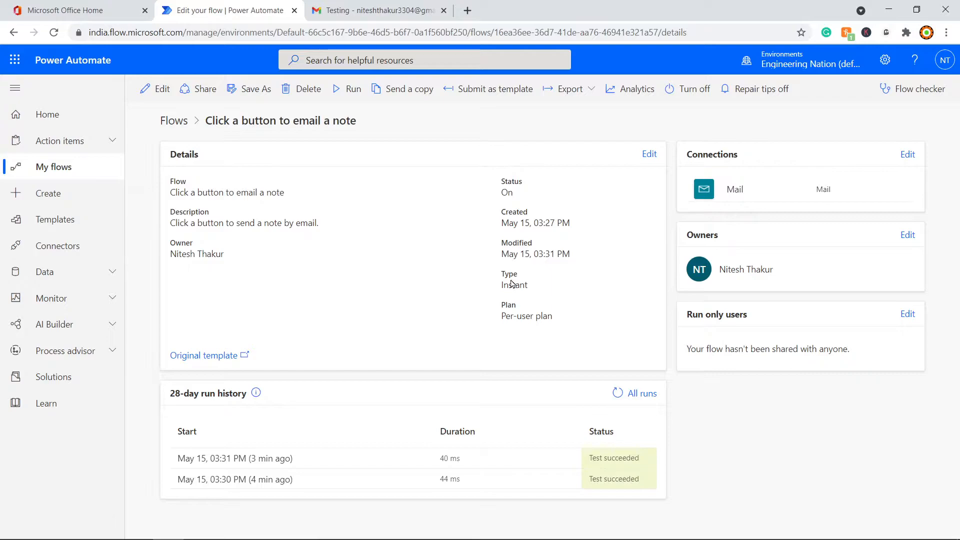
- View the Save As dialog and the Send a copy form for the flow, cancelling both
click(253, 93)
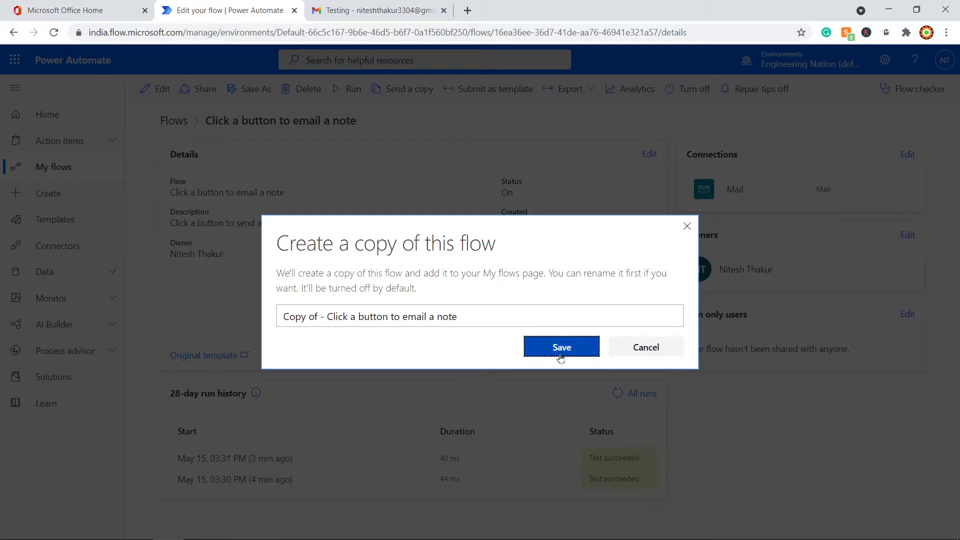
click(659, 351)
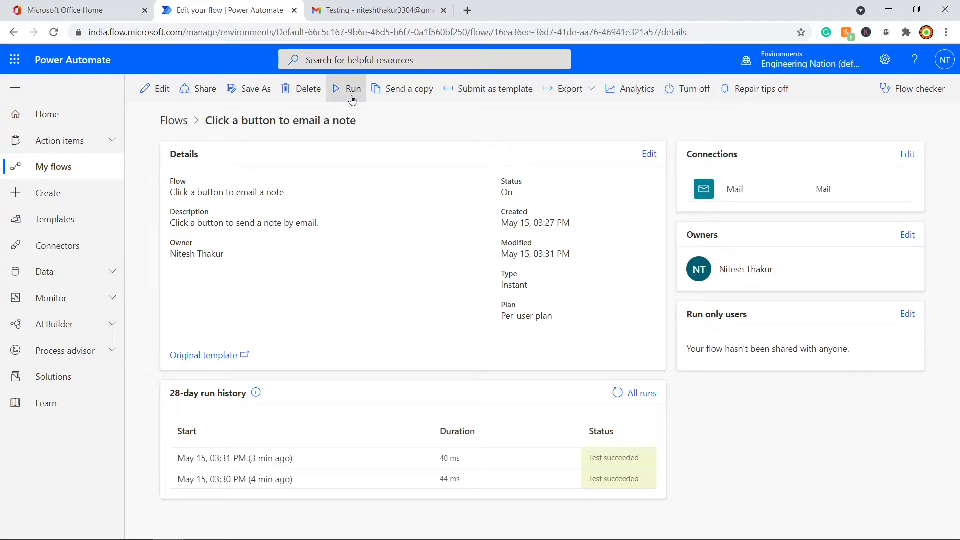
click(411, 93)
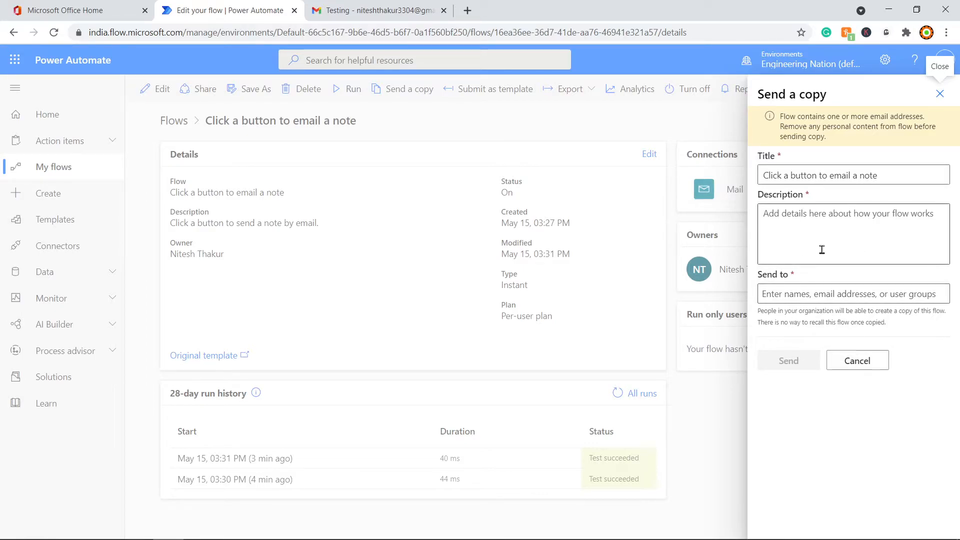
click(857, 361)
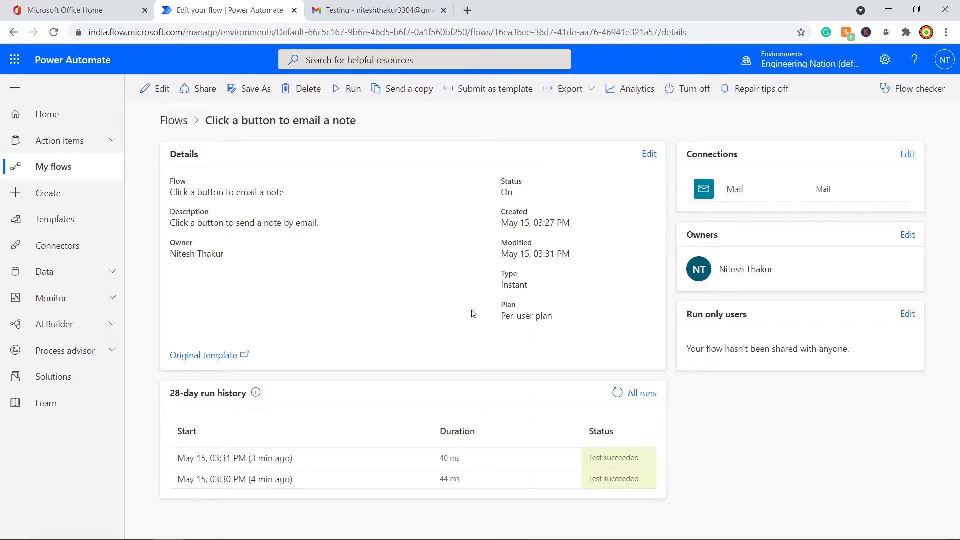
- Browse the gallery of all flow templates and return to the flow's details page
click(478, 97)
click(114, 250)
click(80, 216)
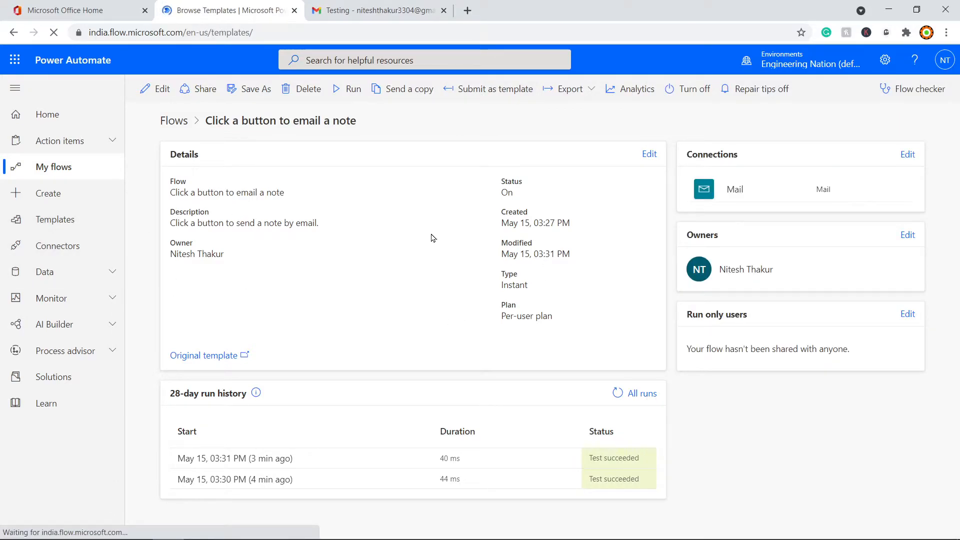
scroll(629, 358, down, 5)
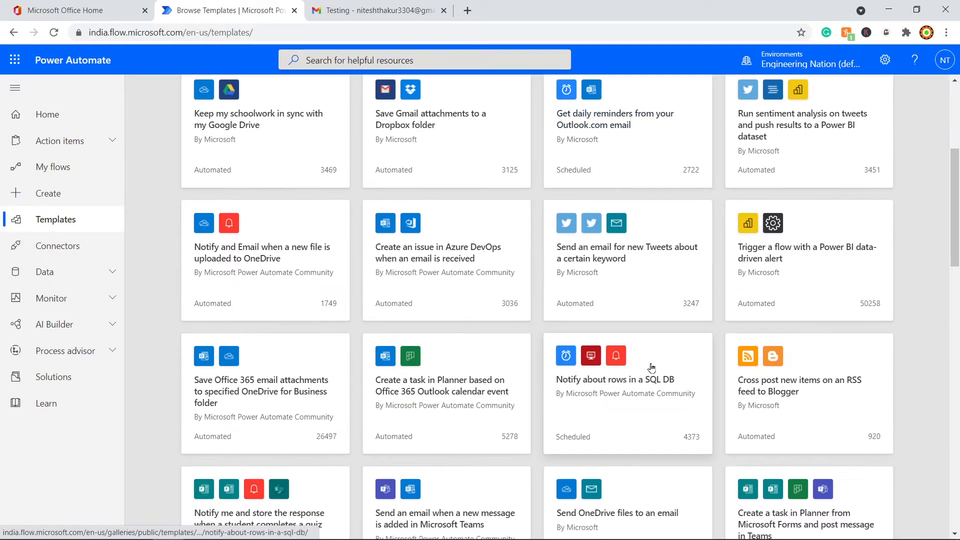
scroll(625, 311, up, 5)
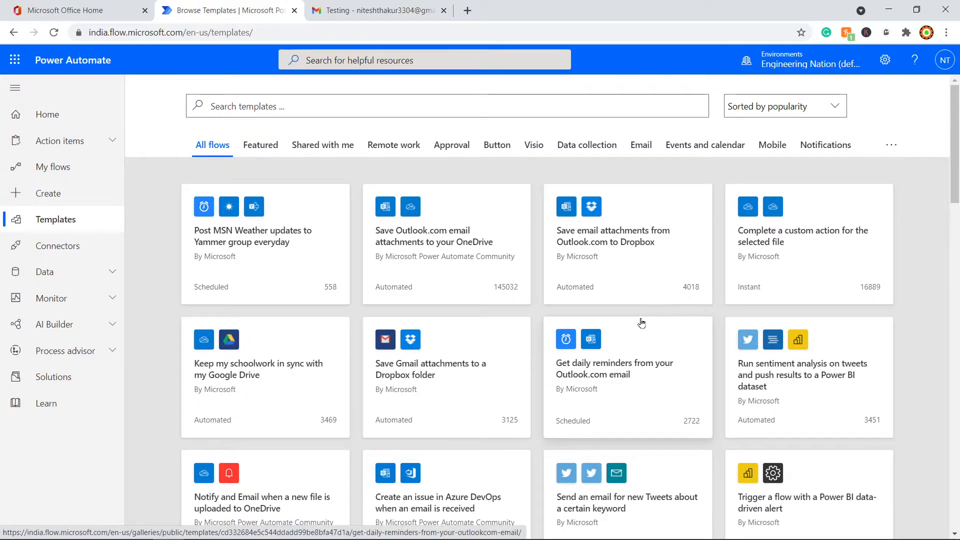
scroll(655, 364, down, 5)
scroll(660, 368, down, 4)
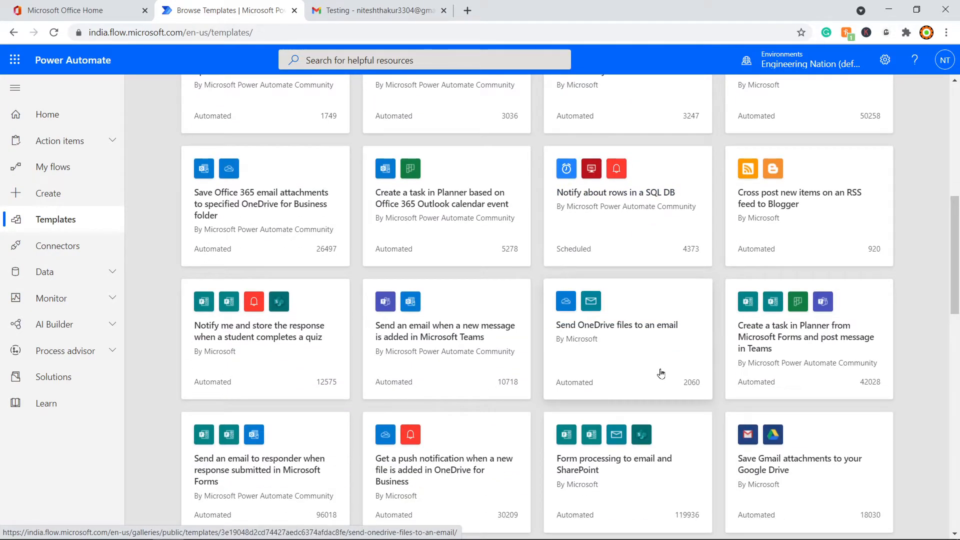
scroll(665, 372, down, 7)
scroll(671, 385, up, 2)
scroll(667, 380, down, 5)
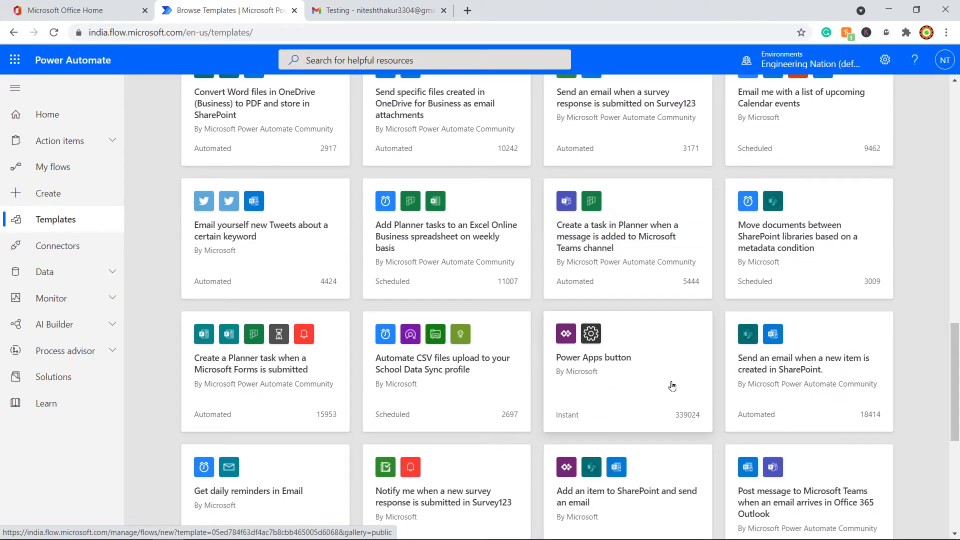
scroll(609, 395, up, 5)
scroll(580, 400, up, 15)
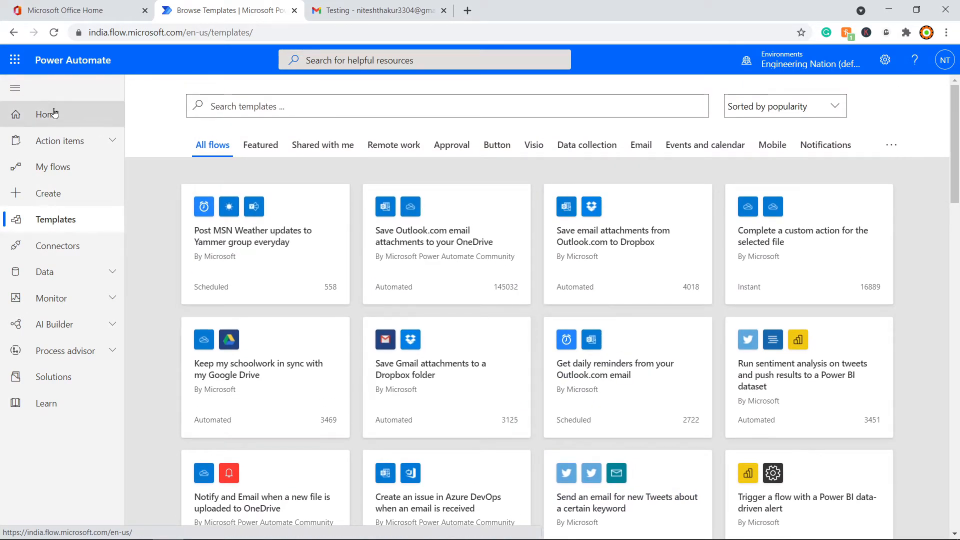
click(14, 32)
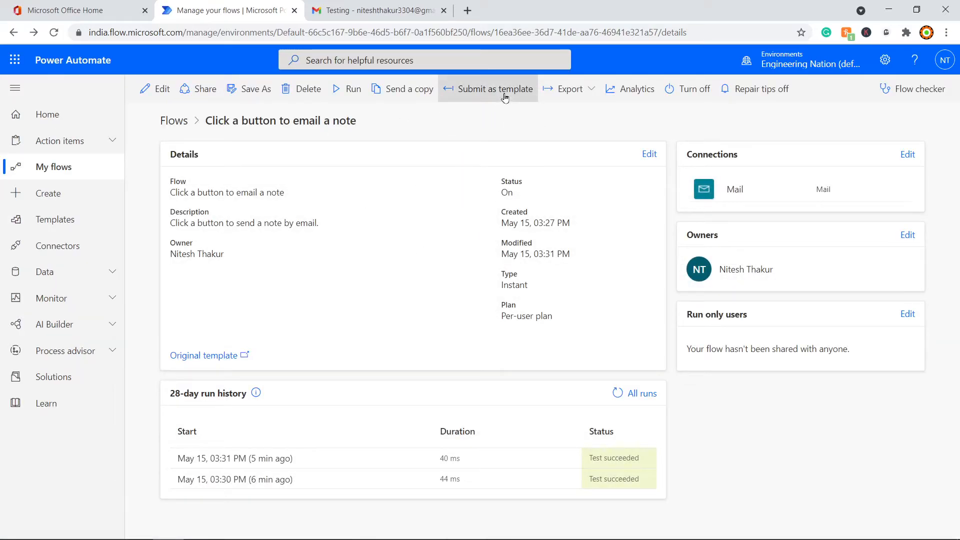
- Check the flow's export options and view its usage analytics, returning to the details page
click(570, 89)
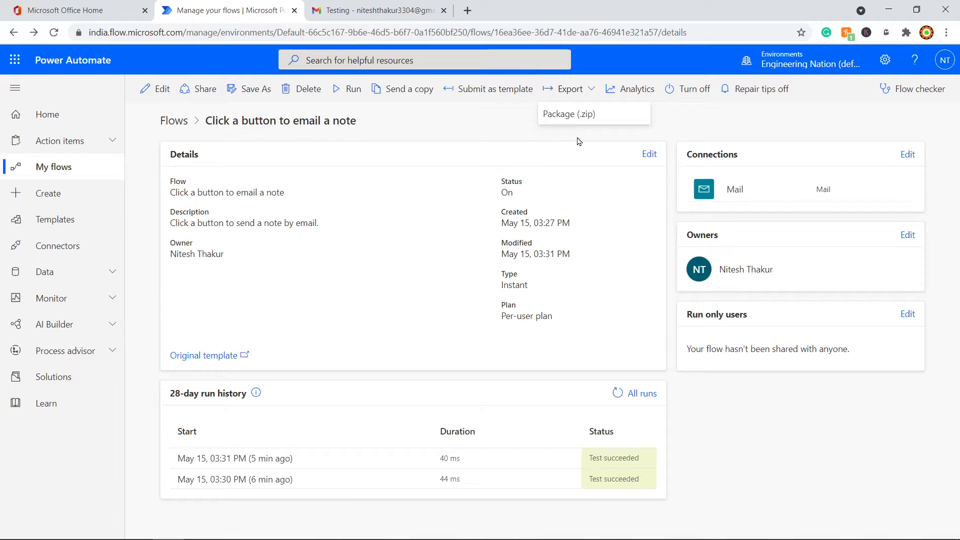
click(577, 141)
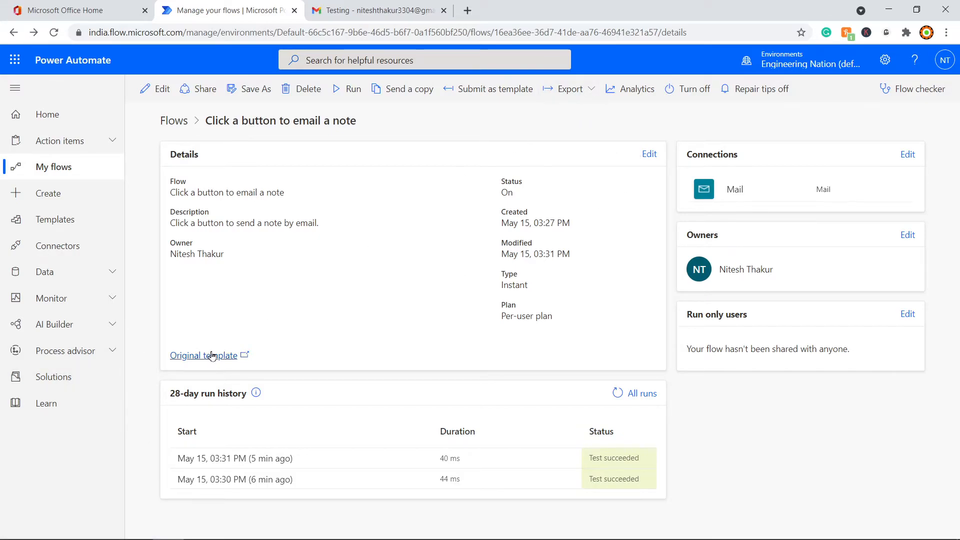
click(632, 96)
click(631, 89)
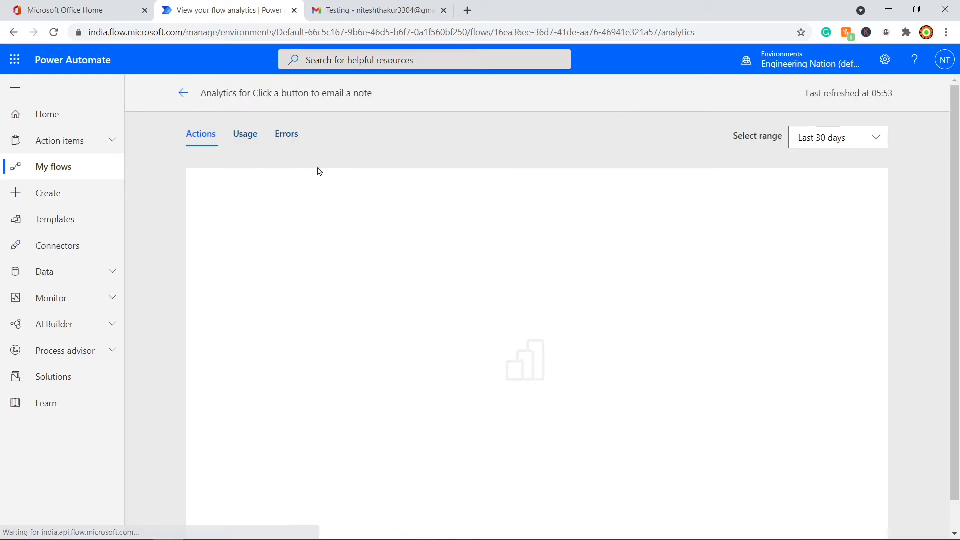
click(243, 140)
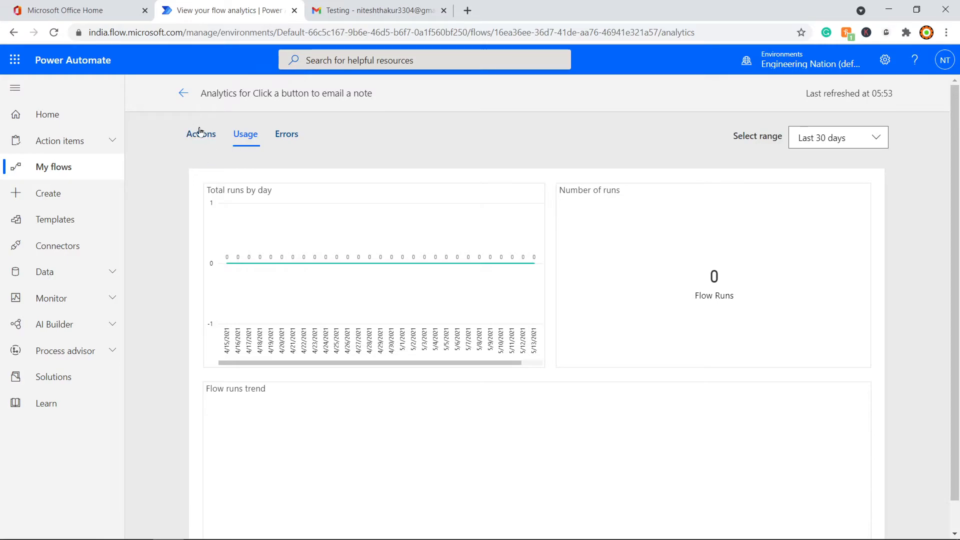
click(183, 94)
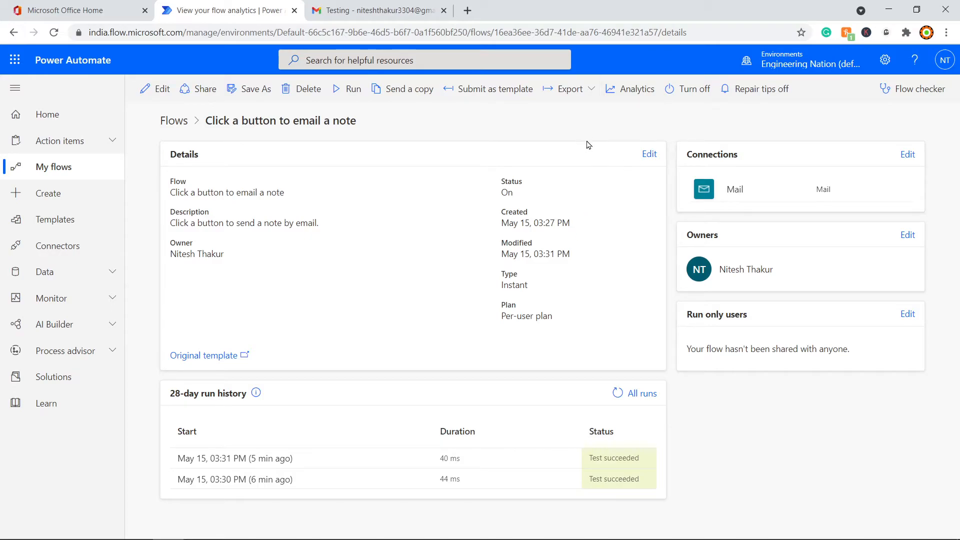
- Turn off the flow and examine its errors and warnings in Flow checker
click(689, 91)
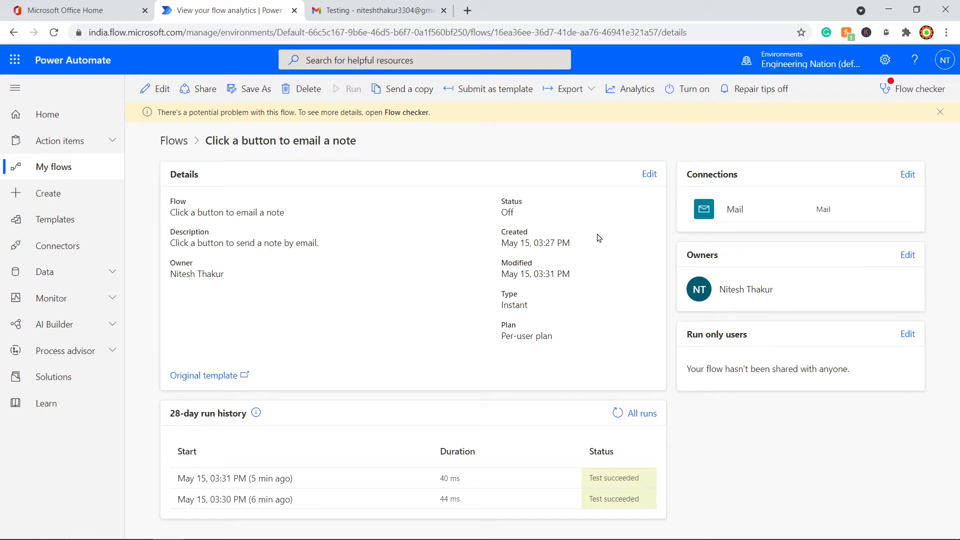
click(897, 92)
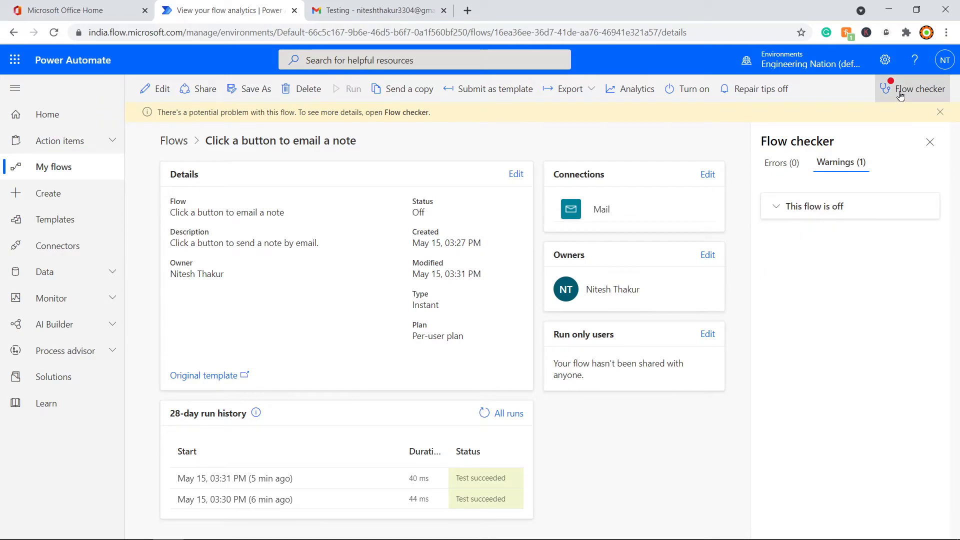
click(793, 163)
click(848, 168)
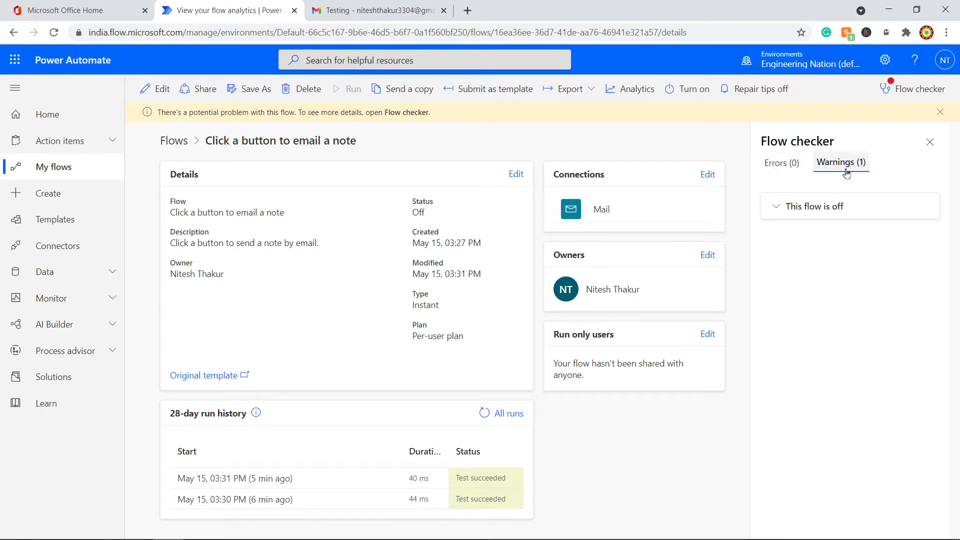
click(778, 163)
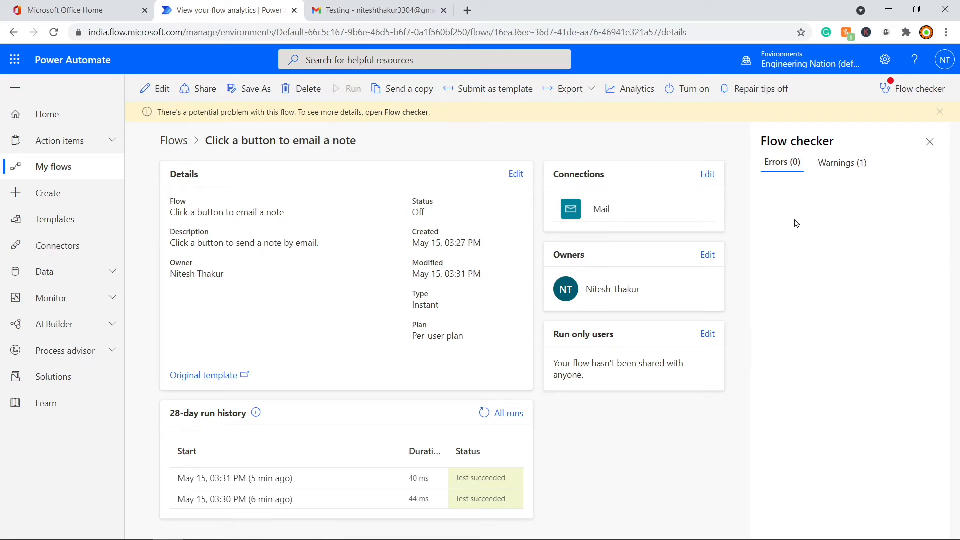
click(839, 163)
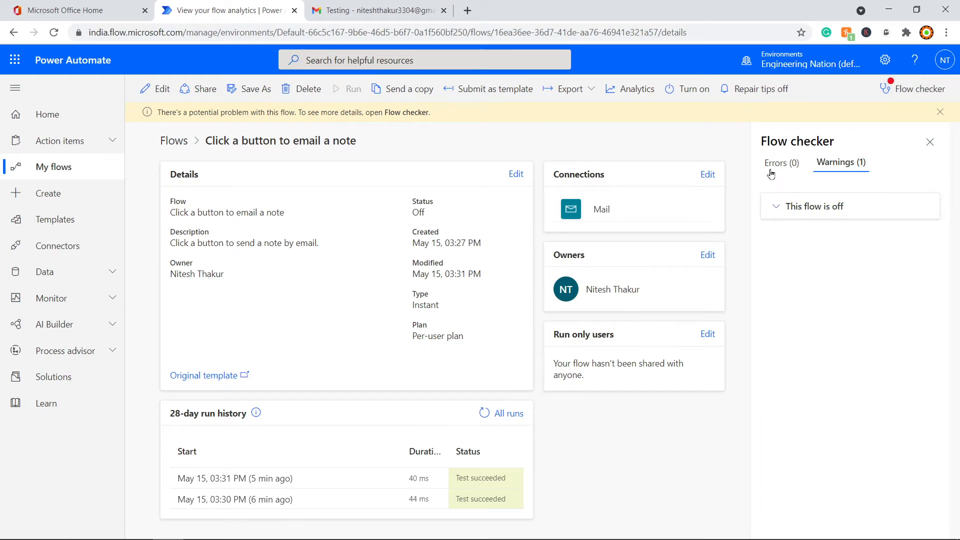
- Expand the "This flow is off" warning, turn the flow back on with its suggested fix, and close Flow checker
click(788, 214)
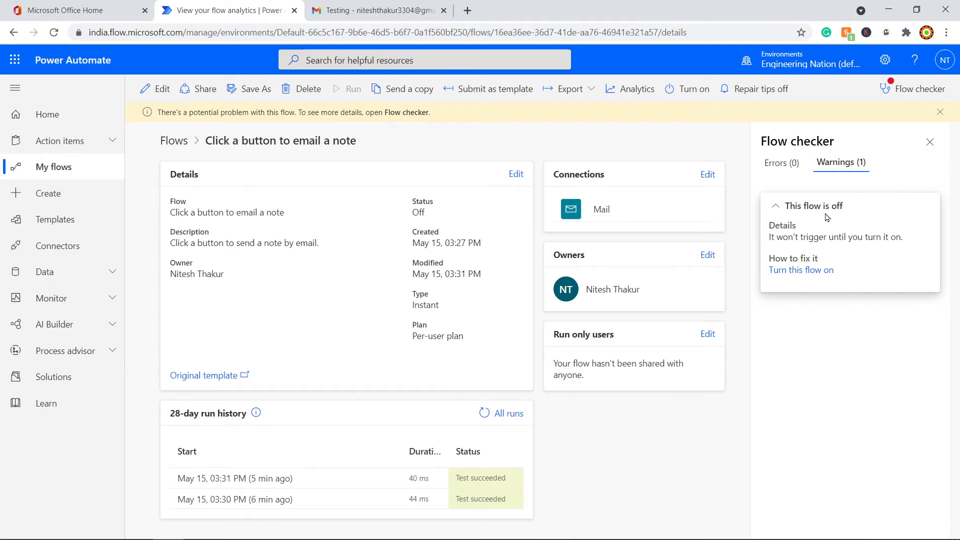
click(789, 273)
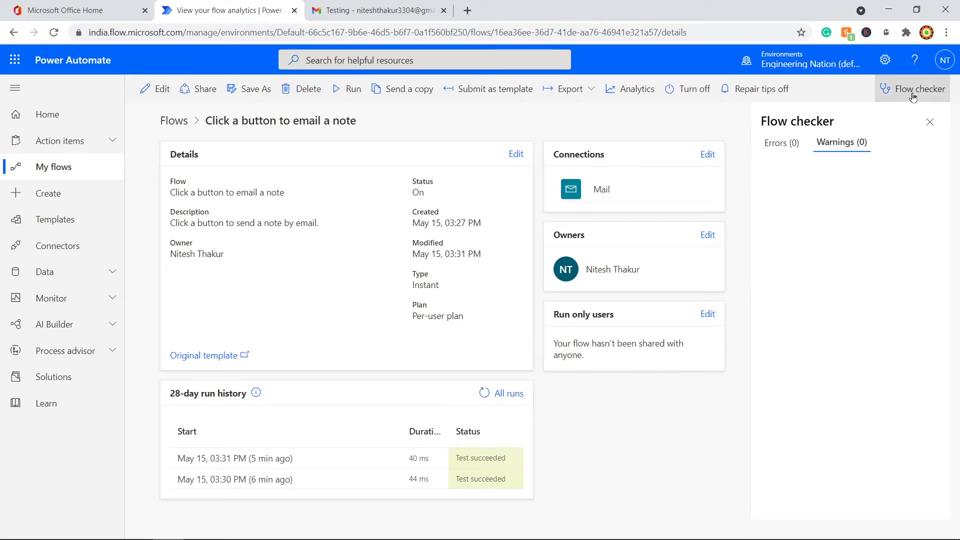
click(930, 122)
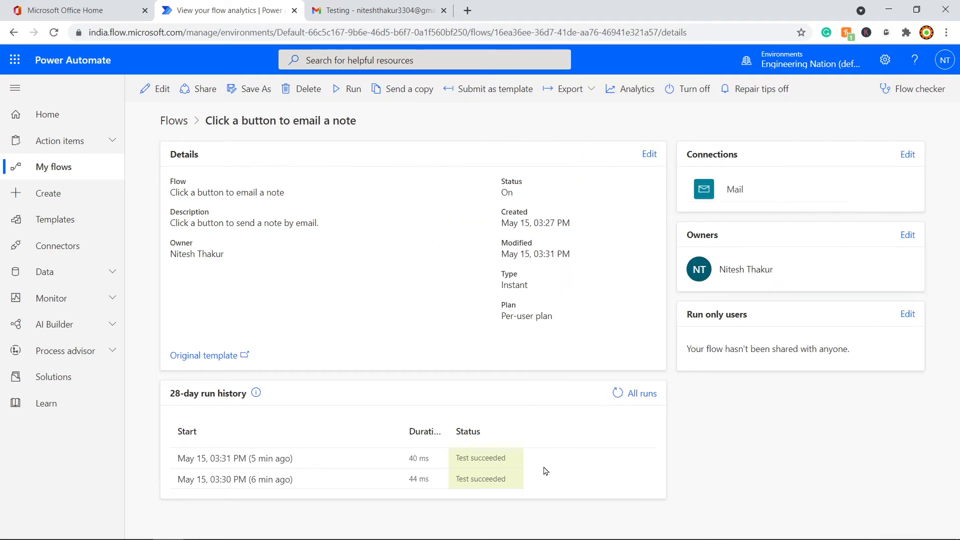